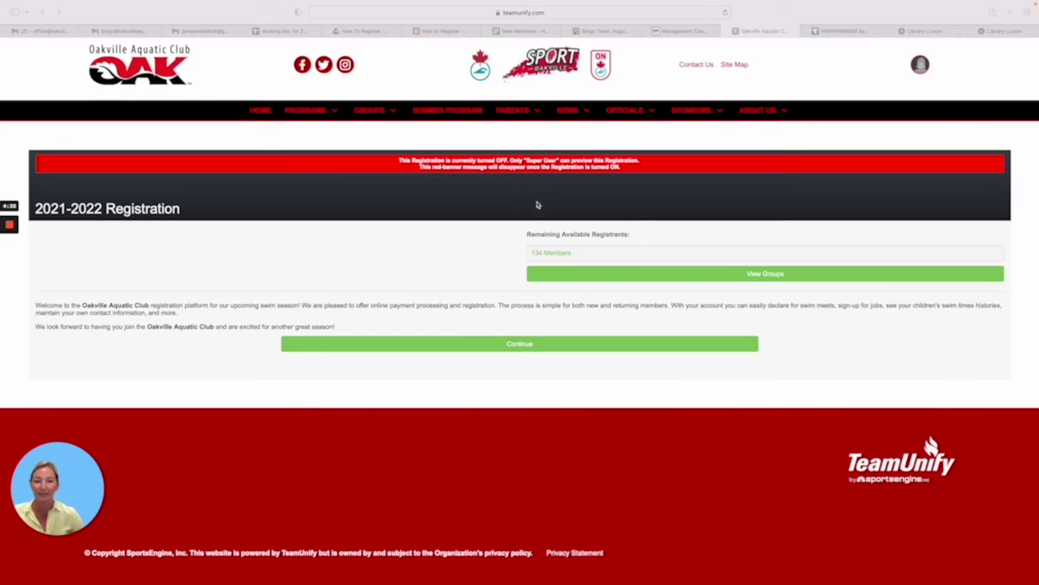
Start the 2021-2022 Registration and continue past the account, billing, guardian and emergency contact information without changing it
left_click(525, 346)
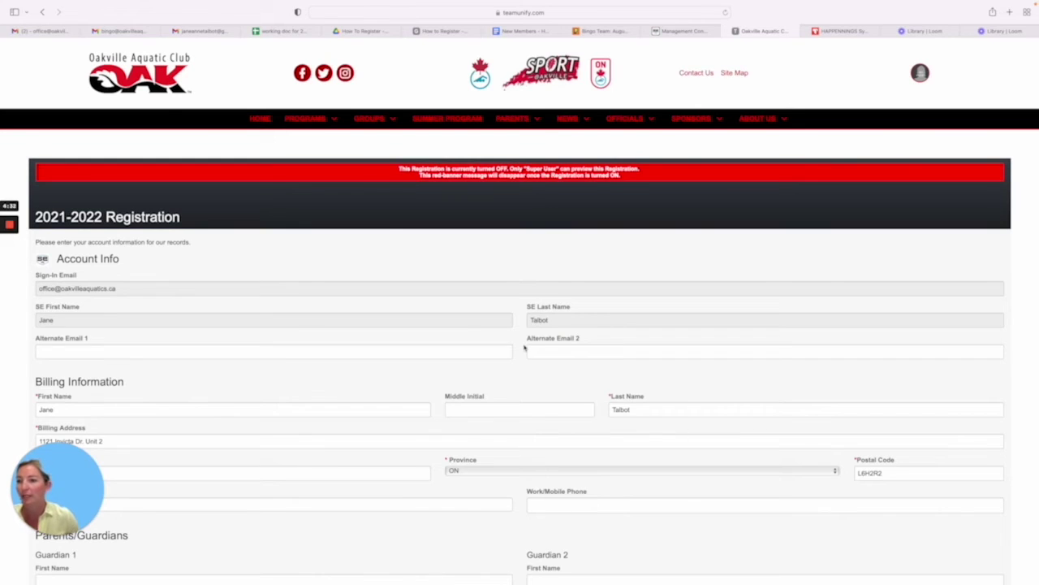
scroll(524, 348, "down", 2)
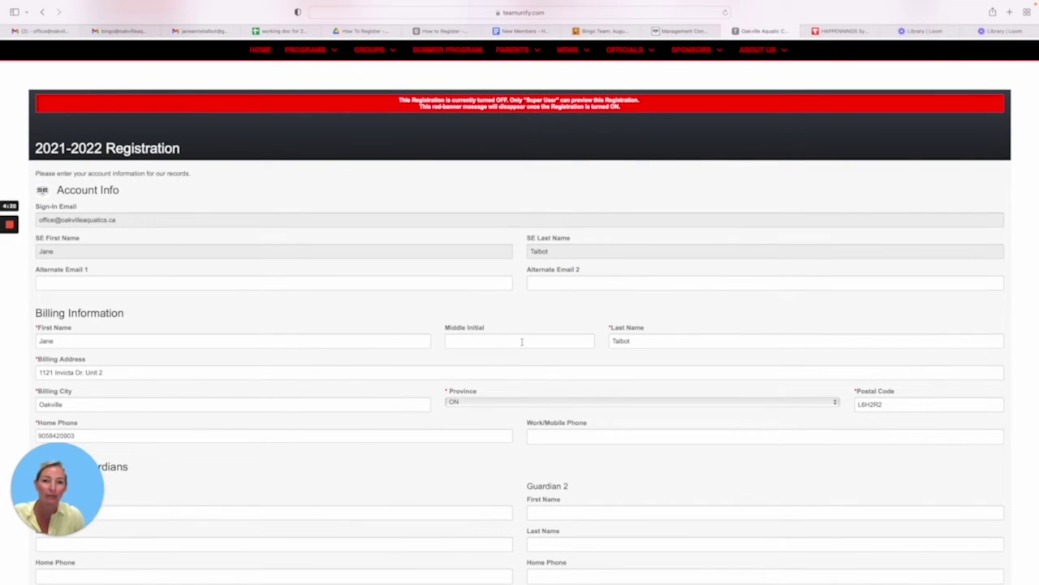
scroll(521, 341, "down", 1)
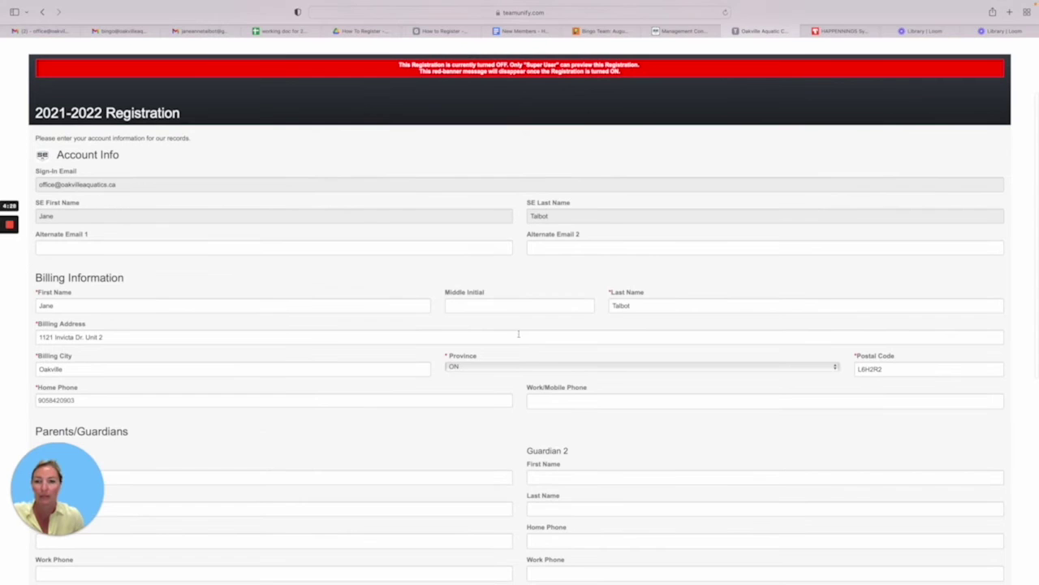
scroll(502, 303, "down", 4)
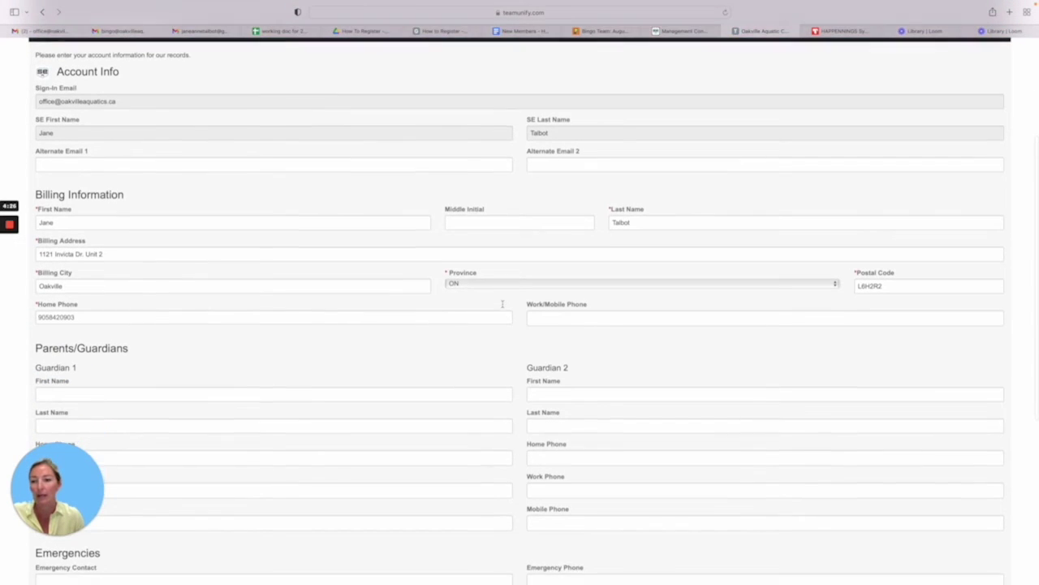
scroll(503, 307, "down", 4)
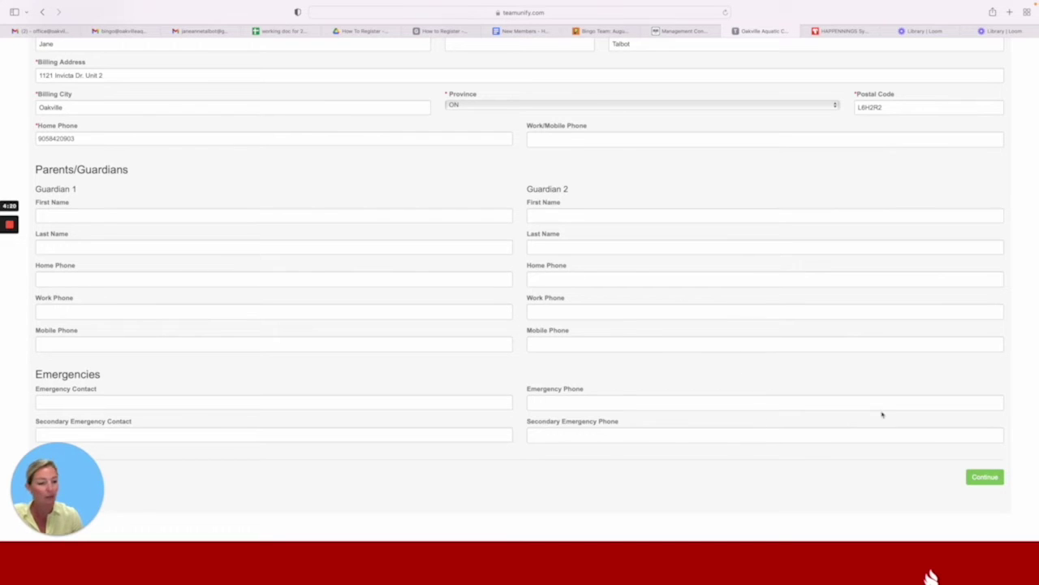
left_click(984, 479)
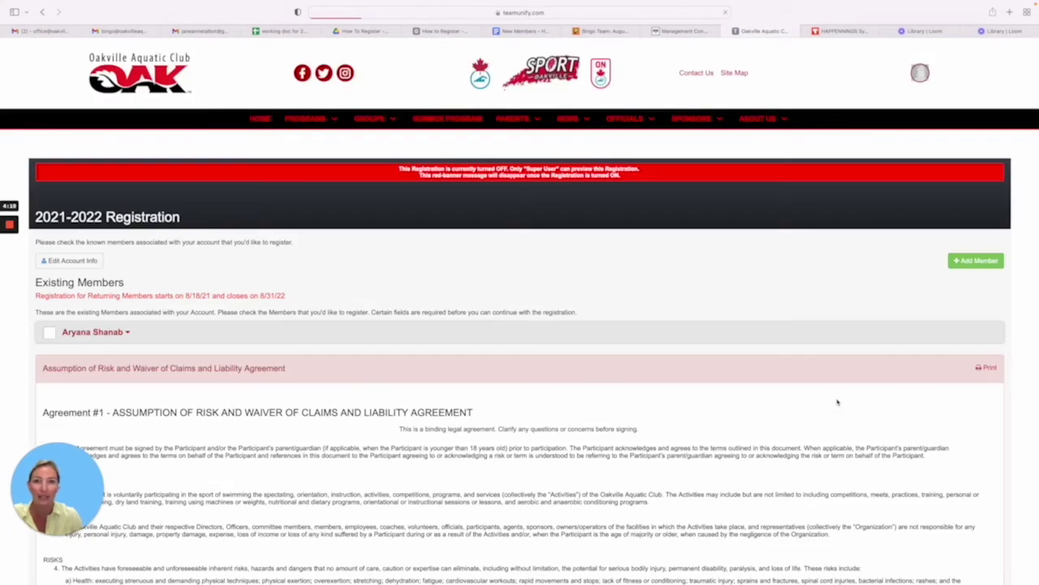
Select the existing member on the account for registration
scroll(837, 401, "down", 2)
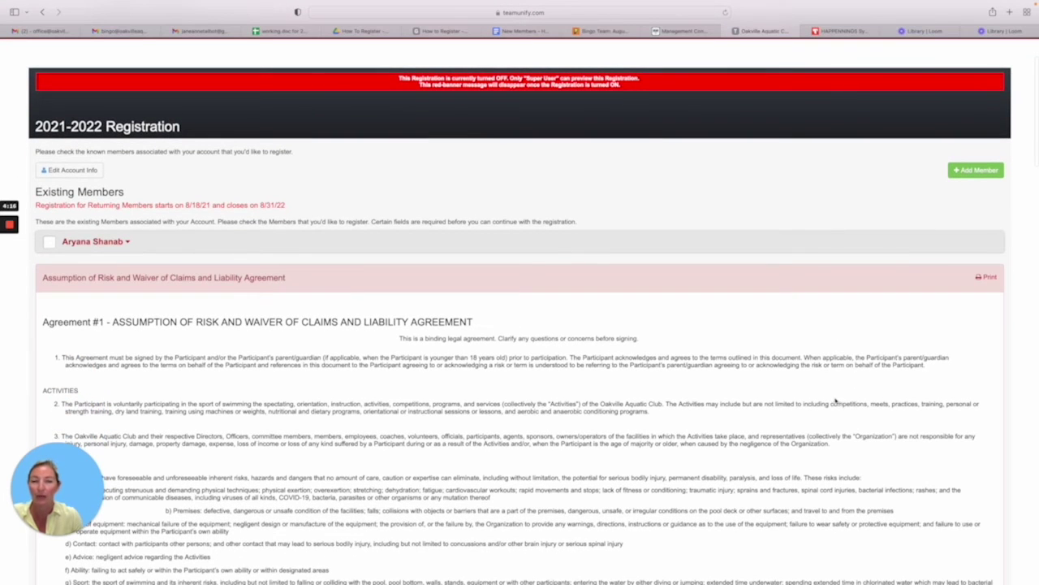
left_click(50, 241)
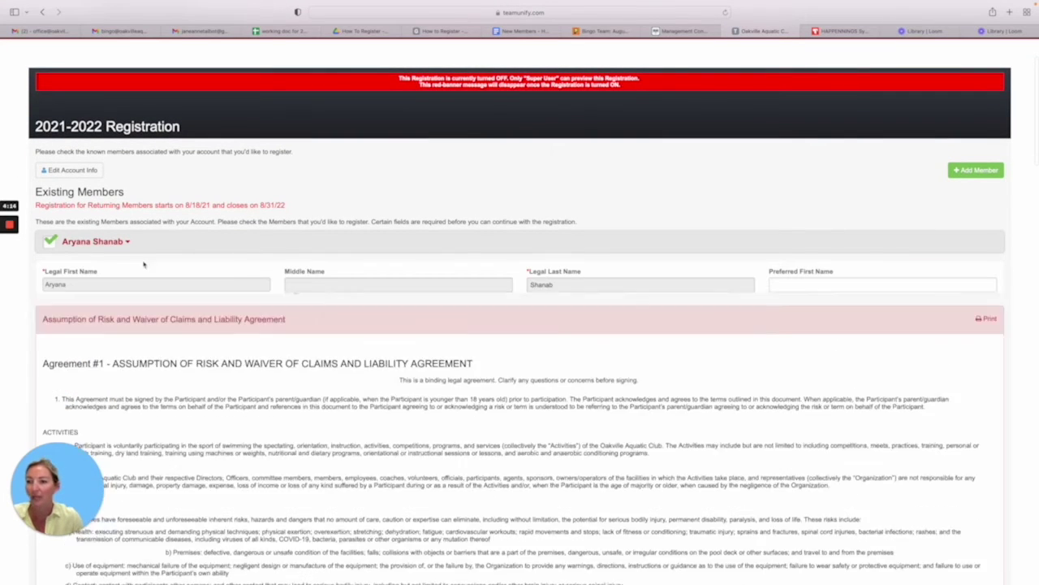
scroll(229, 274, "down", 1)
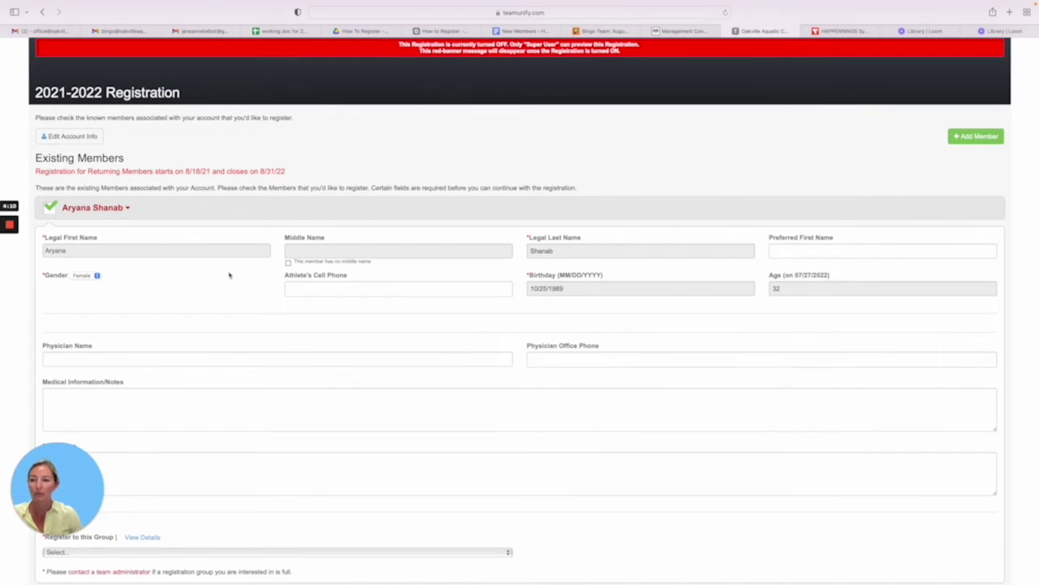
Choose Advanced 1 as the group the selected member registers to
scroll(229, 275, "down", 5)
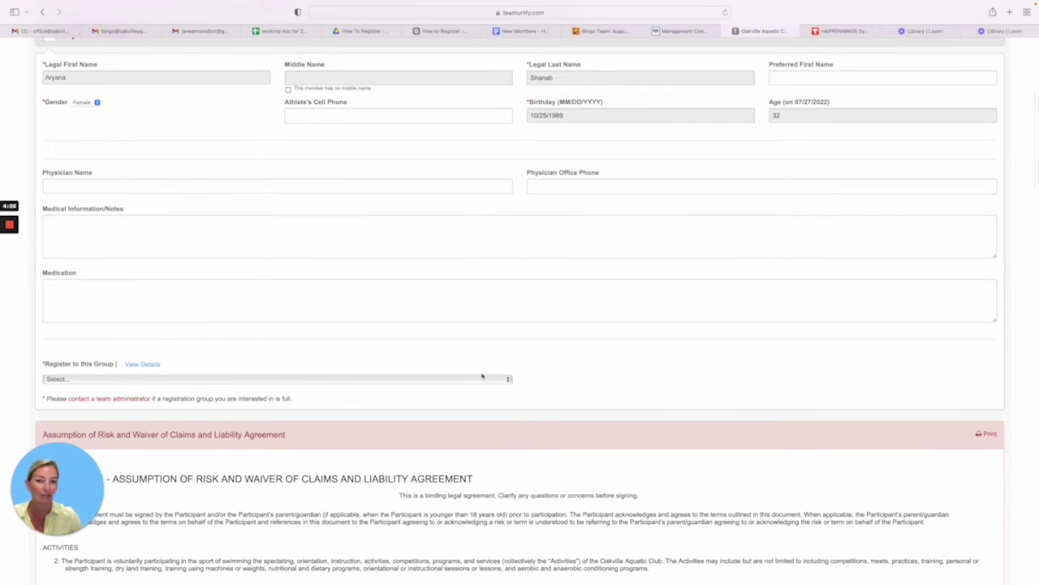
left_click(509, 381)
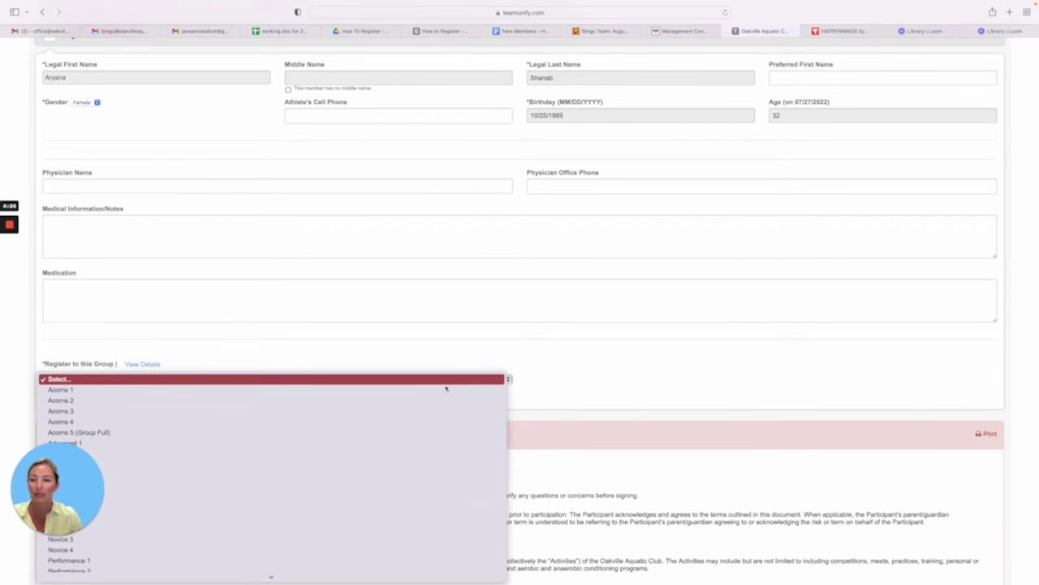
scroll(445, 389, "down", 3)
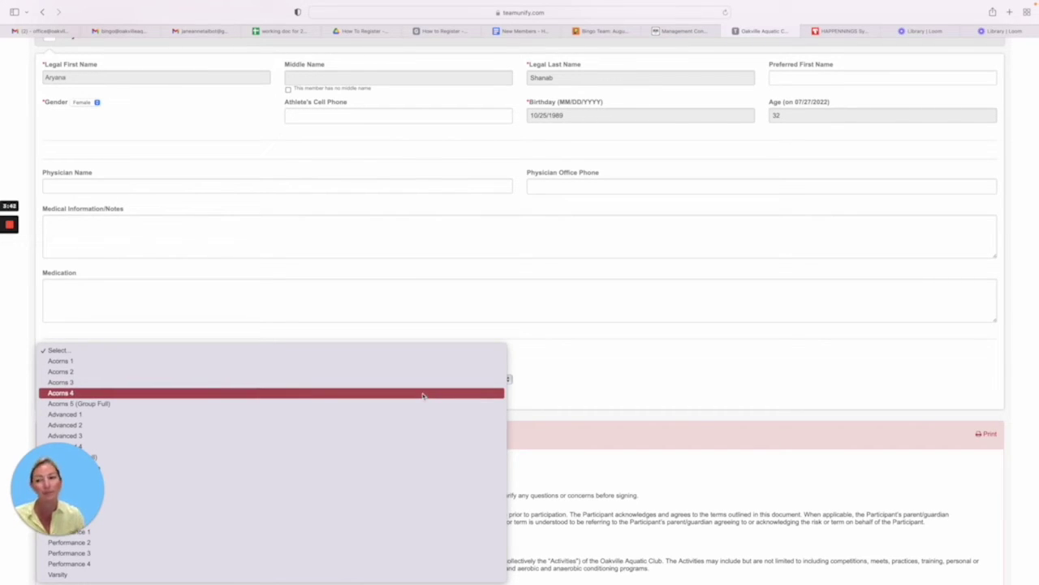
left_click_drag(67, 465, 78, 269)
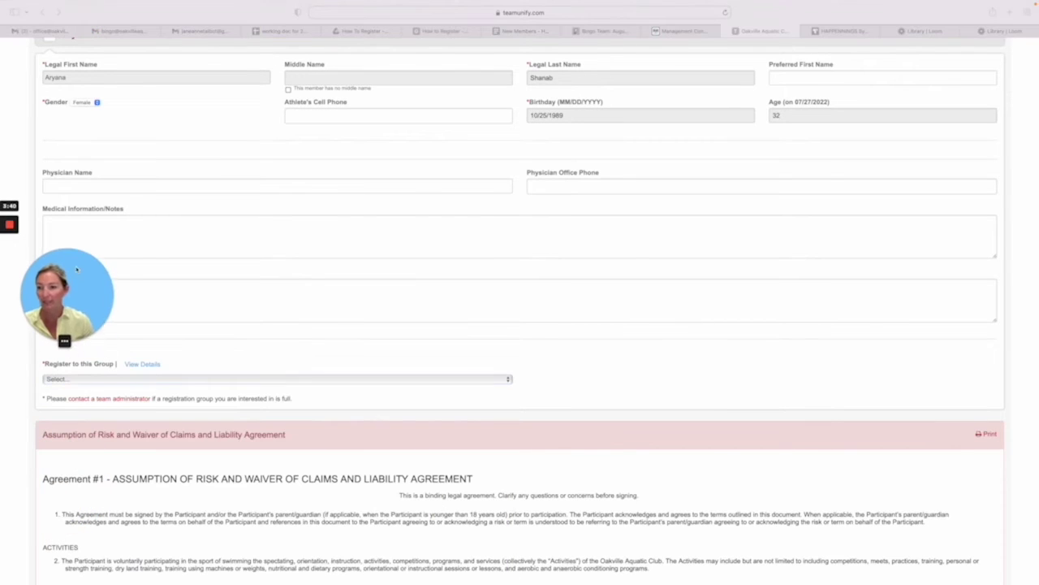
left_click(508, 381)
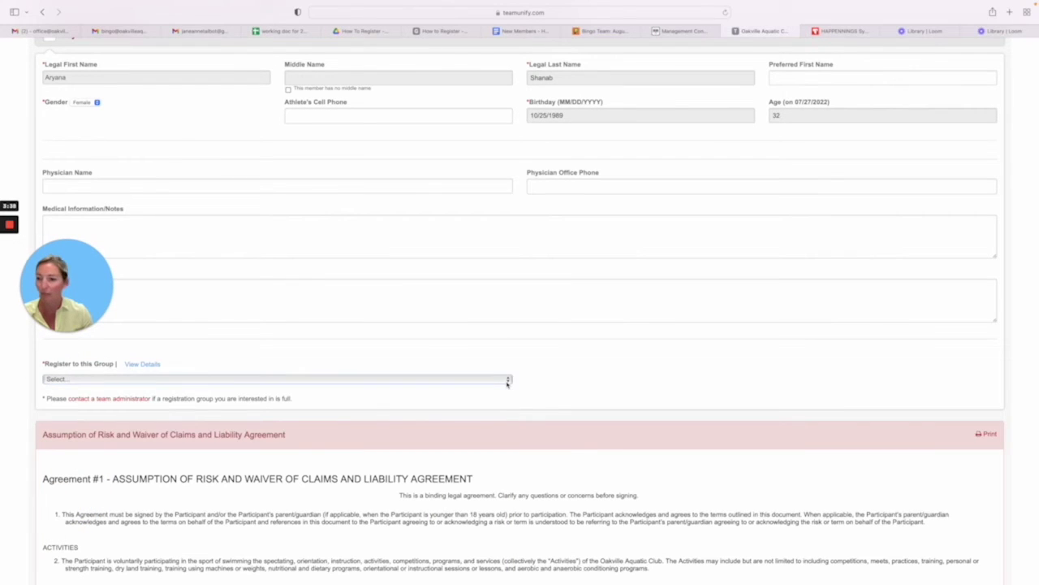
left_click(507, 382)
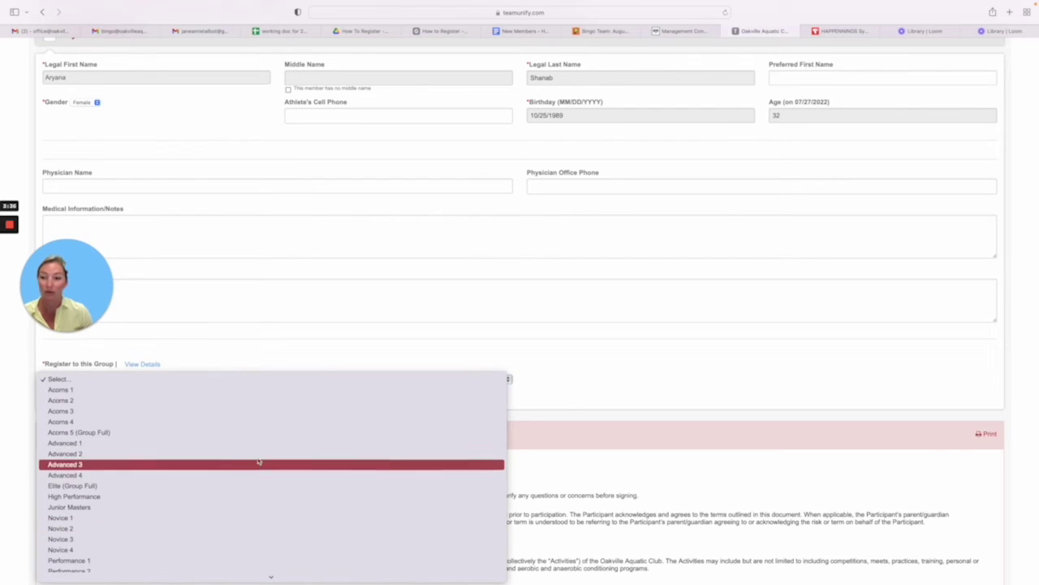
left_click(255, 443)
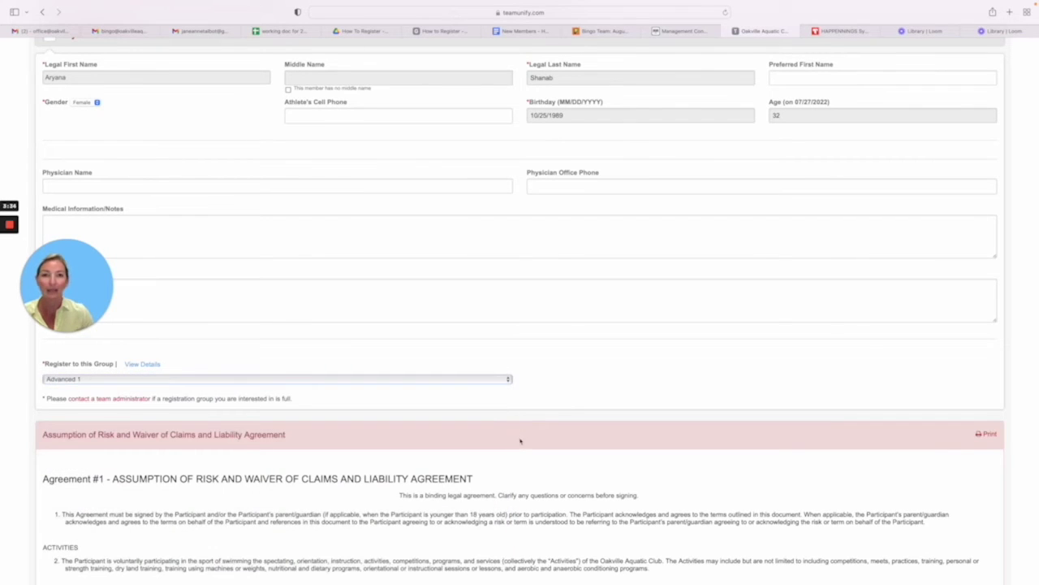
Agree to the required statement of the Assumption of Risk and Waiver of Claims and Liability Agreement
scroll(521, 441, "down", 5)
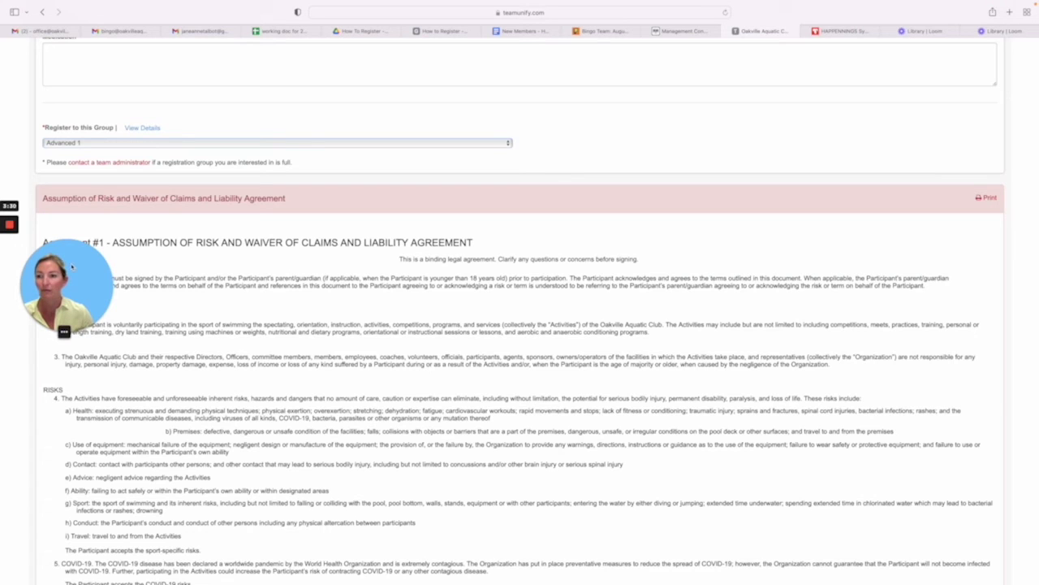
scroll(314, 277, "down", 2)
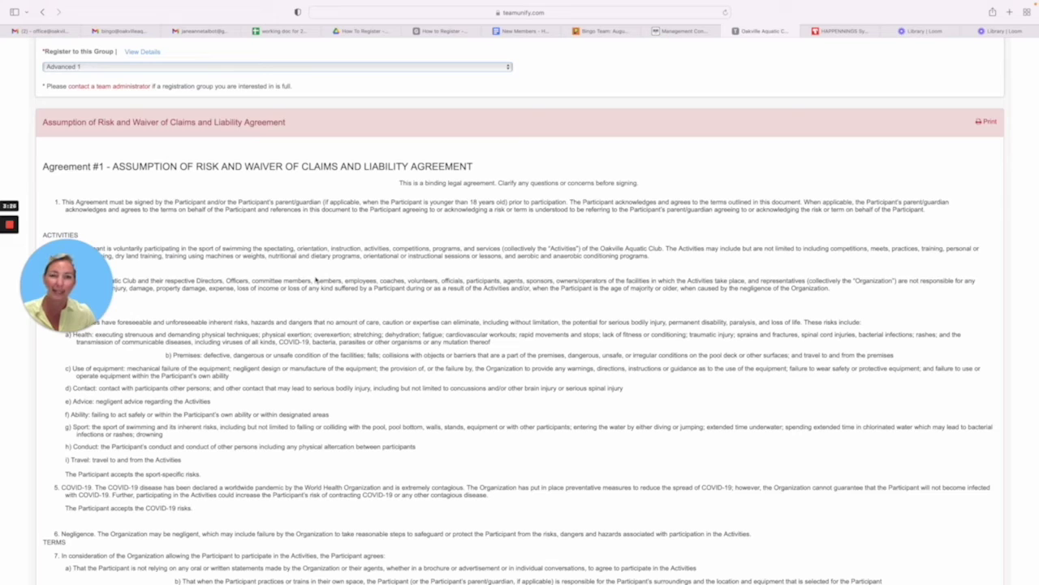
scroll(316, 280, "down", 2)
scroll(315, 279, "down", 2)
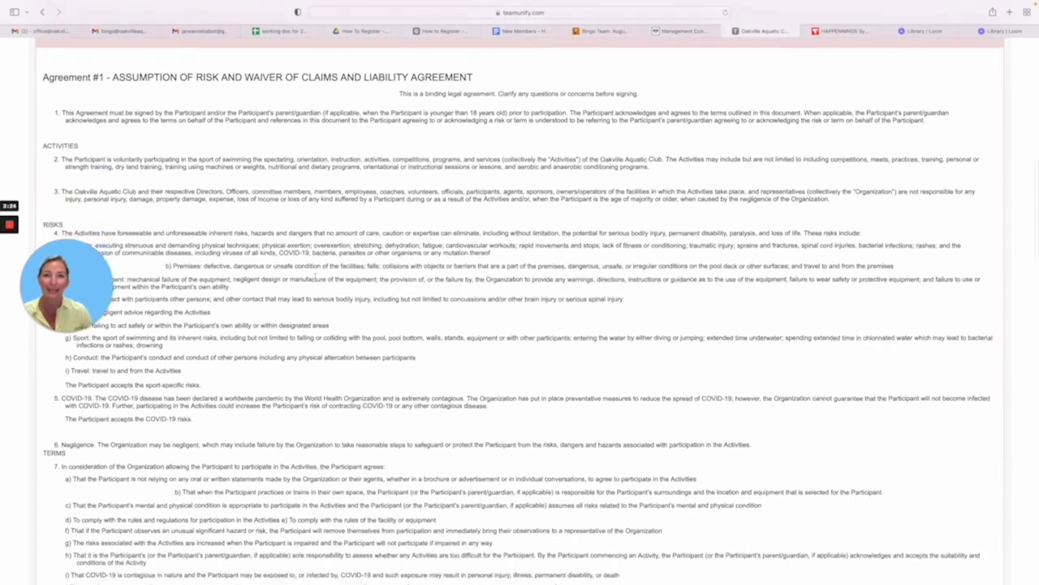
scroll(316, 279, "down", 9)
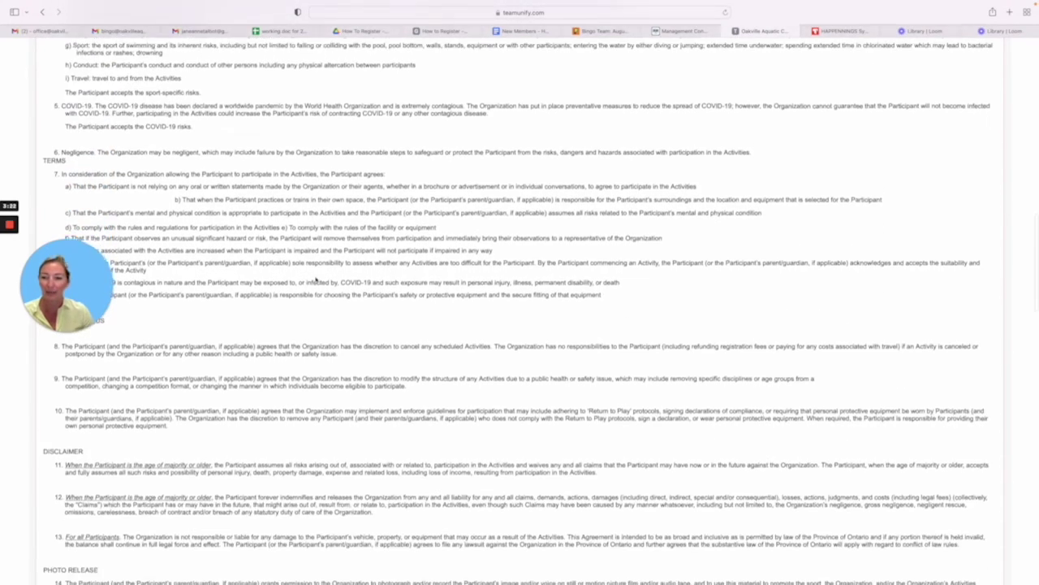
scroll(316, 267, "down", 3)
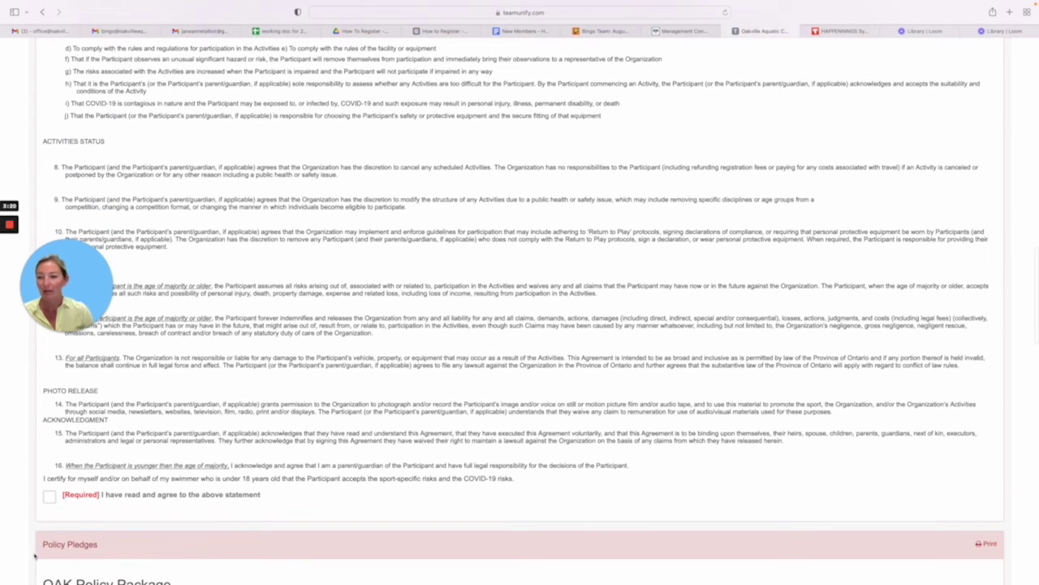
left_click(49, 494)
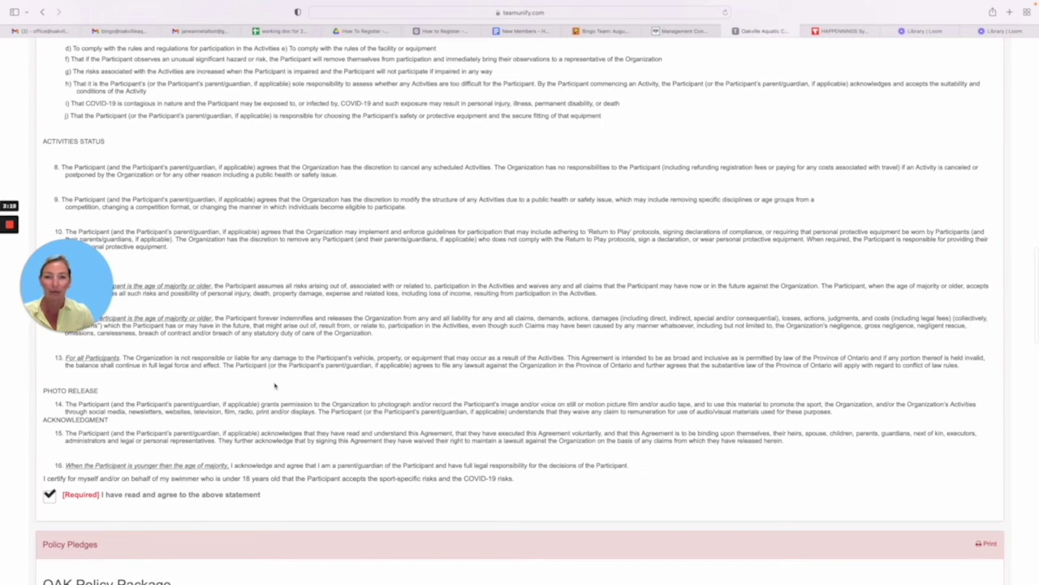
Agree to the required Policy Pledges statement covering the OAK Policy Package, OAK Handbook and Swim Ontario Code of Conduct
scroll(276, 387, "down", 2)
scroll(274, 387, "down", 4)
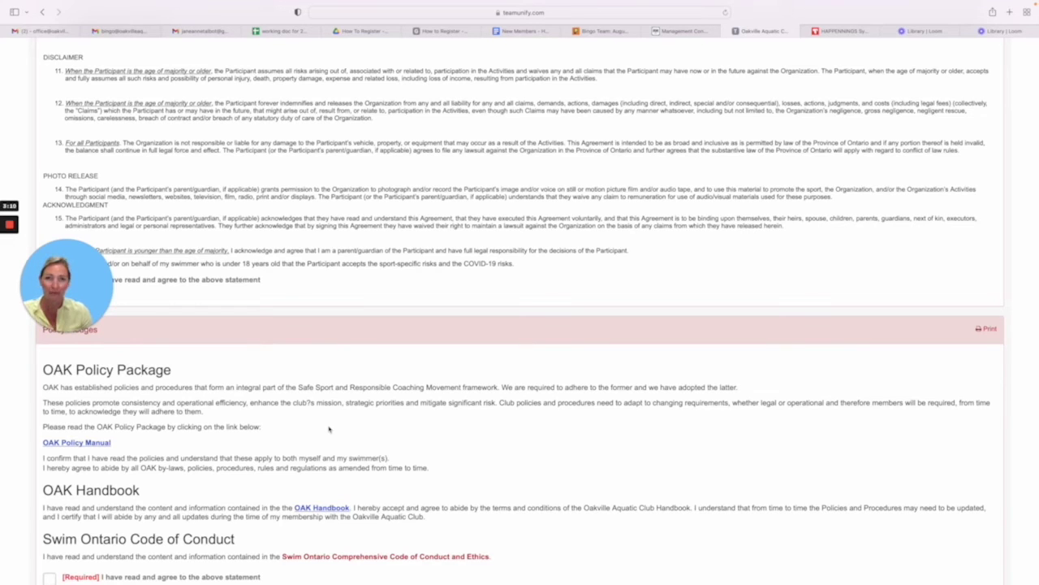
scroll(329, 429, "down", 1)
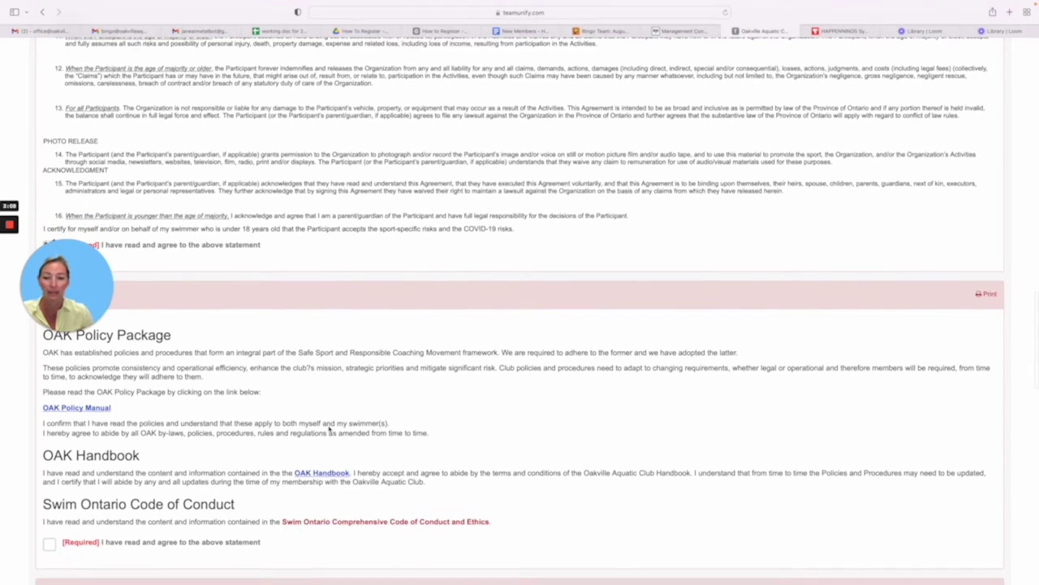
scroll(329, 428, "down", 1)
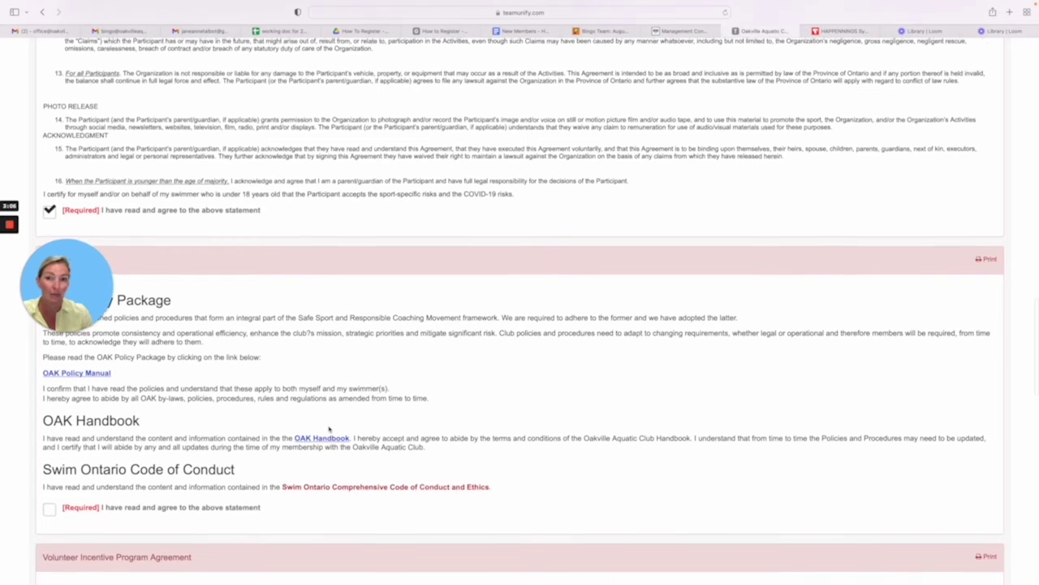
left_click(50, 507)
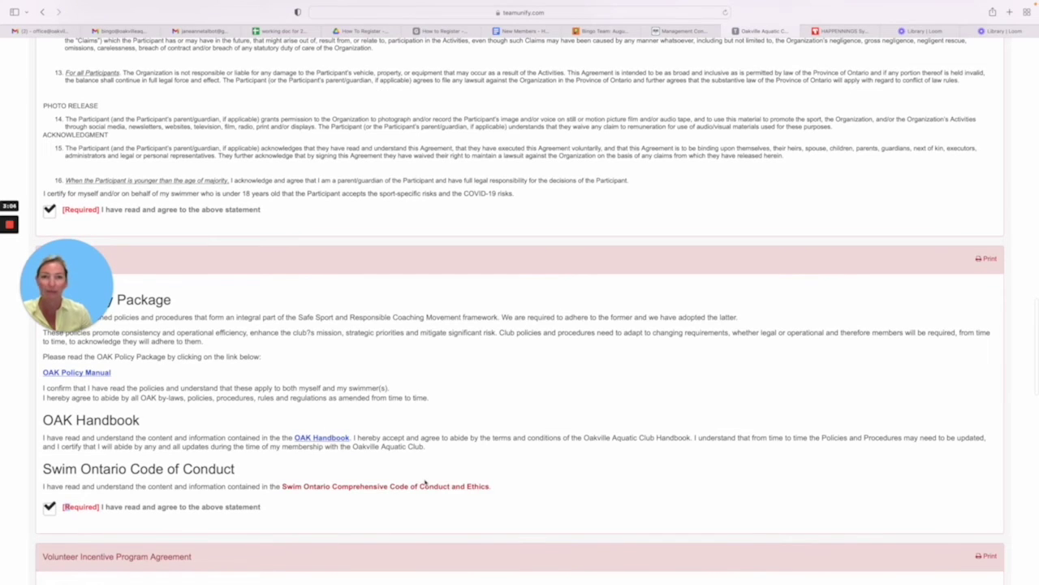
Agree to the required statement of the Volunteer Incentive Program Agreement
scroll(424, 483, "down", 3)
scroll(424, 482, "down", 1)
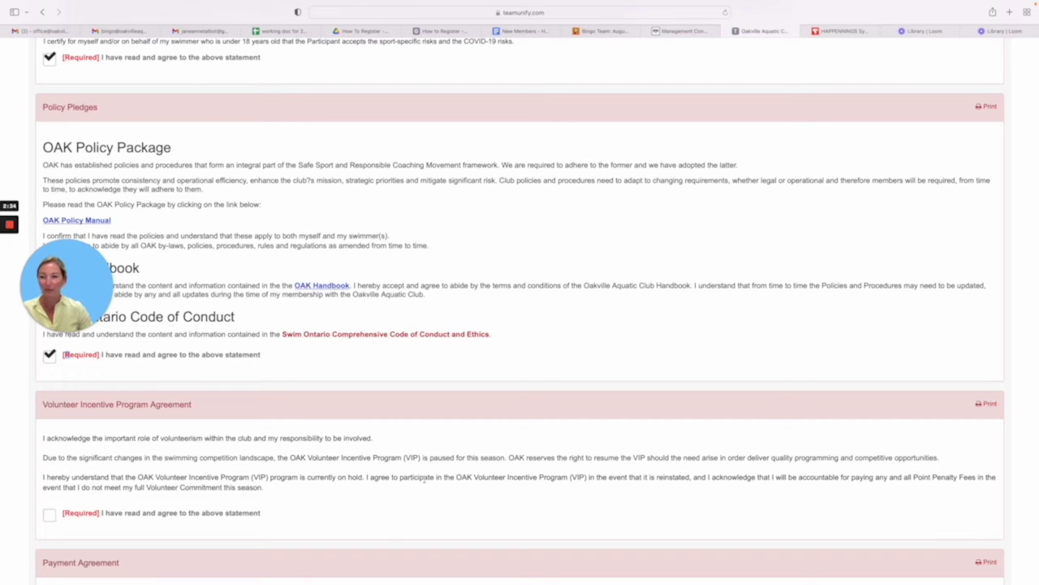
left_click(49, 514)
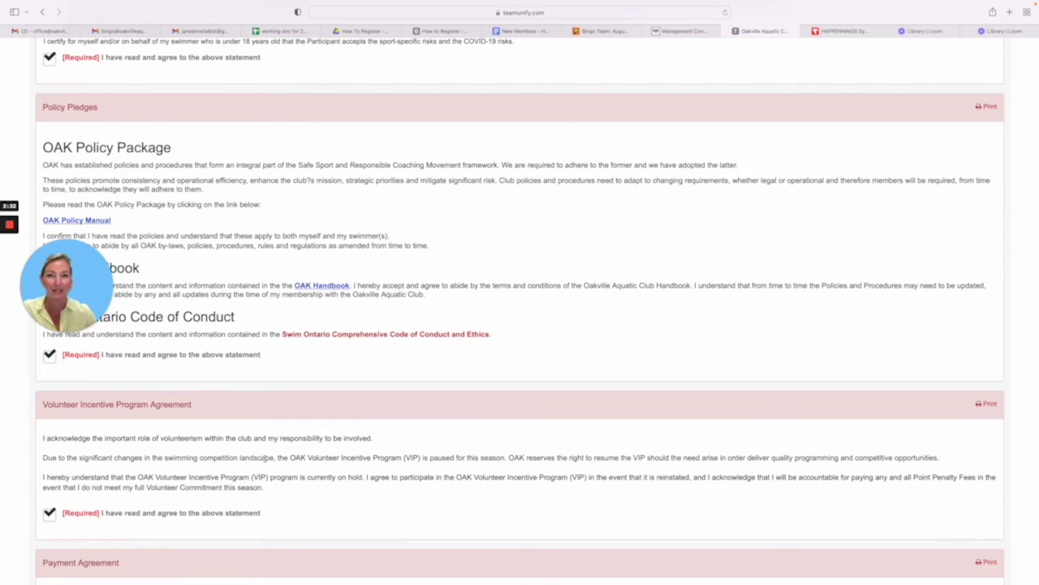
Agree to the required statement of the Payment Agreement
scroll(264, 459, "down", 5)
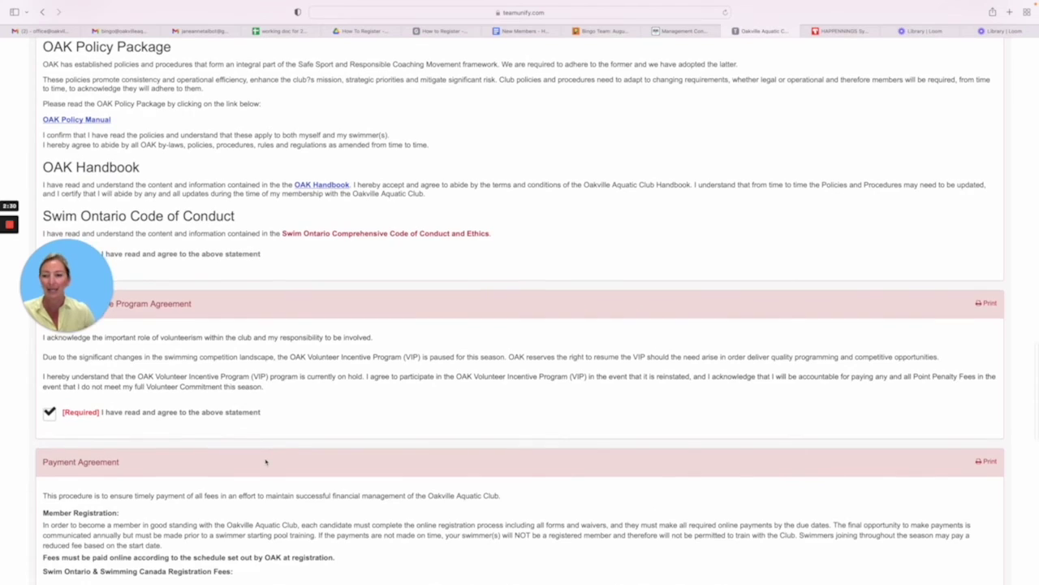
scroll(265, 461, "down", 3)
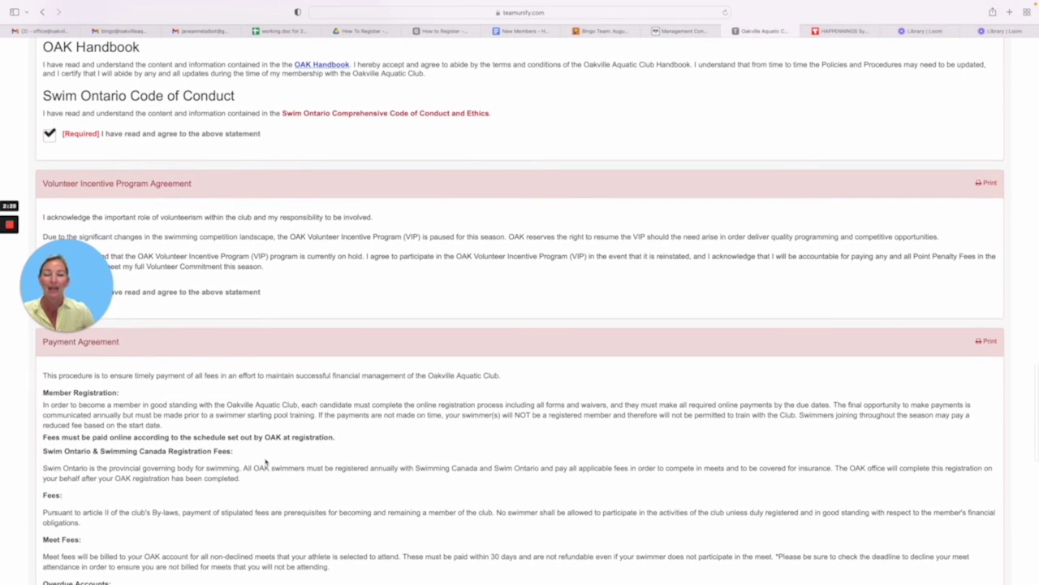
scroll(264, 461, "down", 6)
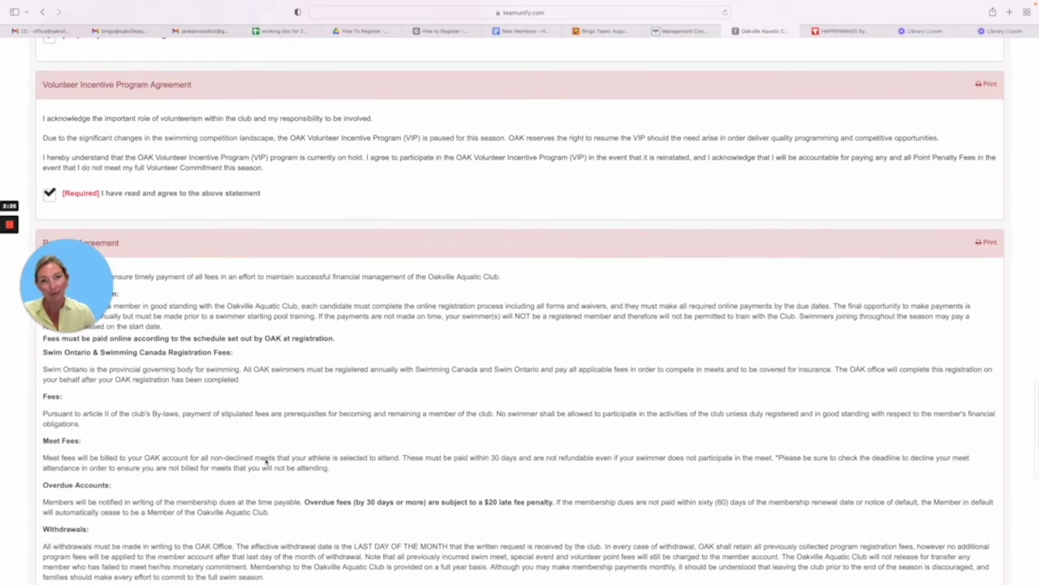
scroll(265, 459, "down", 2)
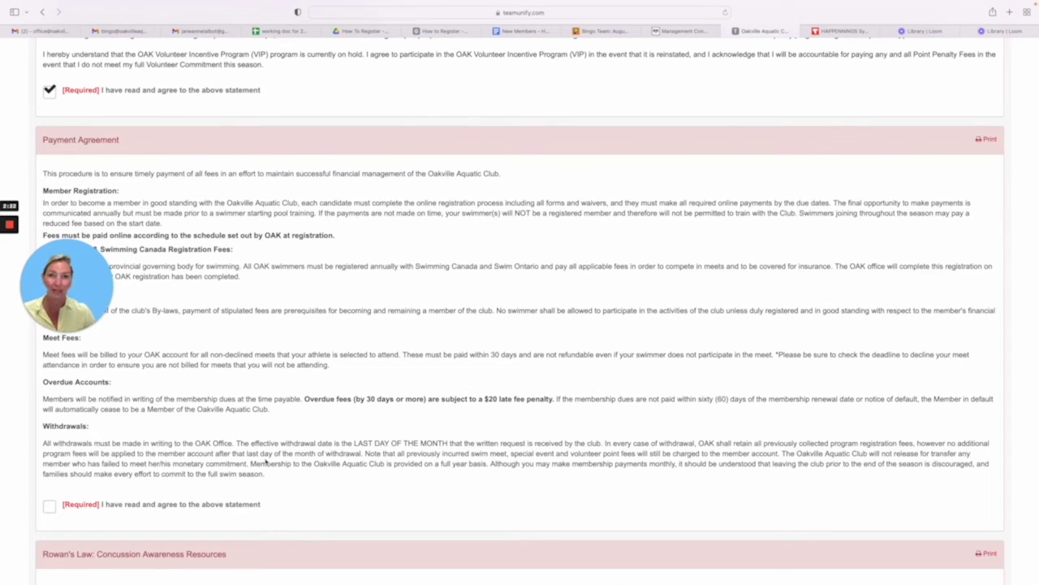
left_click(52, 509)
Agree to the Rowan's Law: Concussion Awareness Resources statement and continue to the account confirmation and registration fees page
scroll(451, 399, "down", 7)
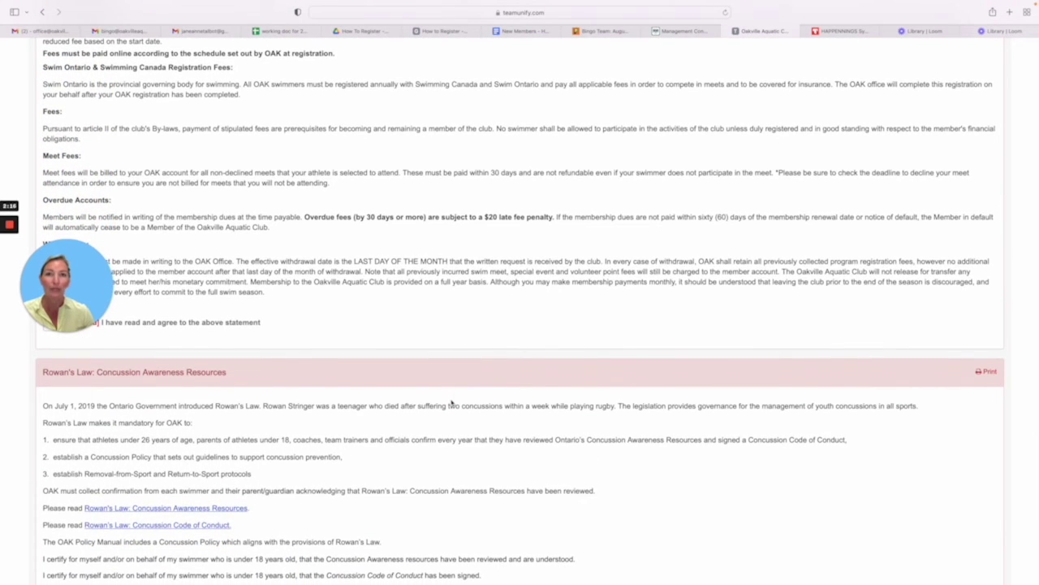
scroll(451, 402, "down", 1)
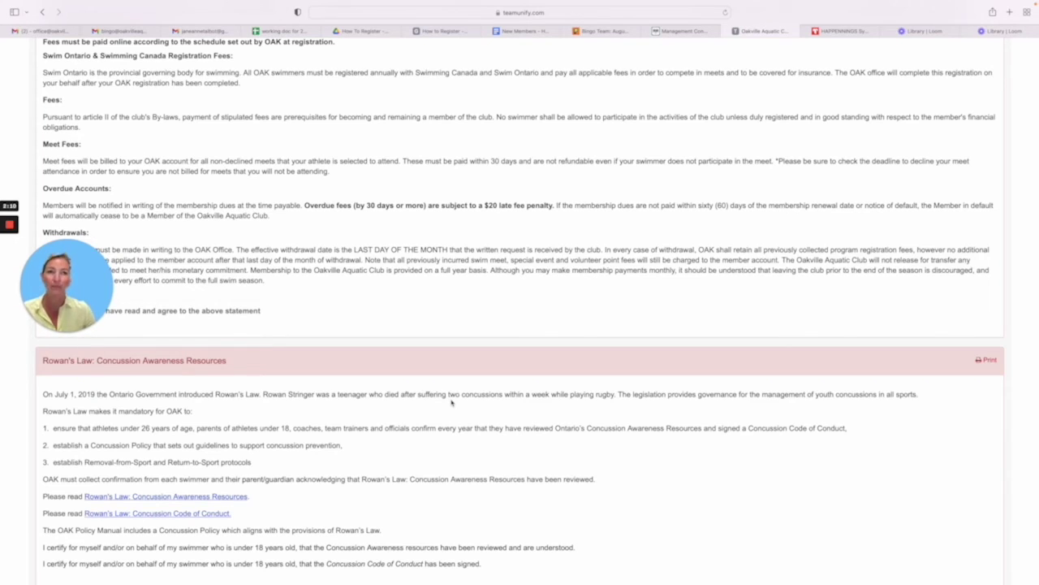
scroll(452, 401, "down", 2)
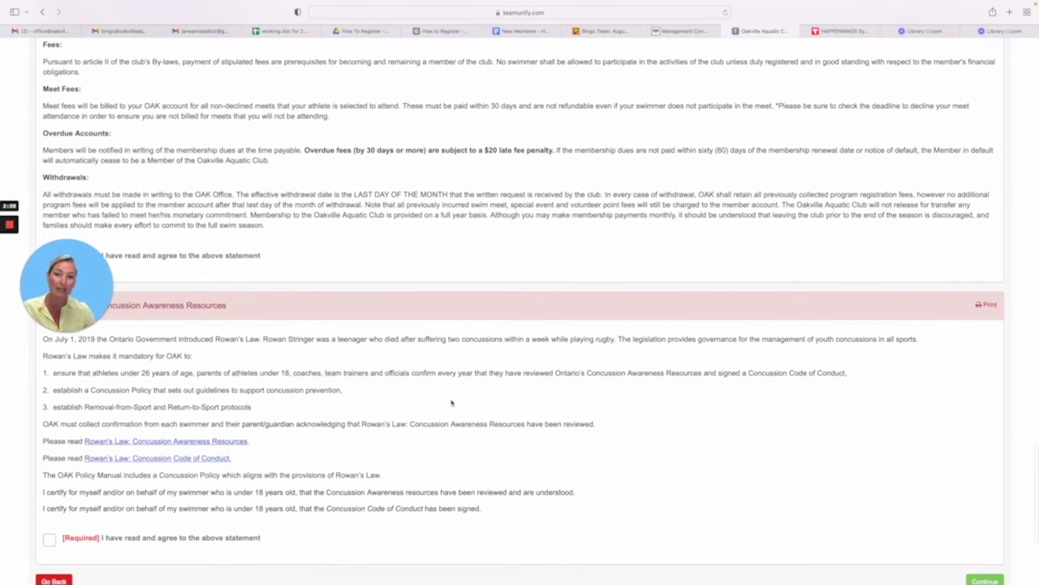
scroll(452, 402, "down", 2)
left_click(49, 493)
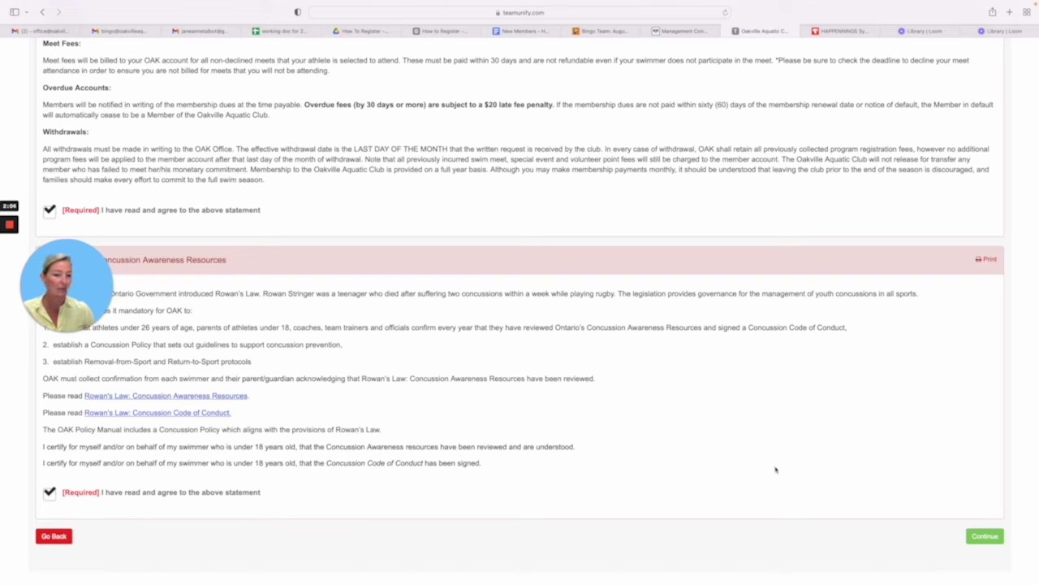
left_click(983, 537)
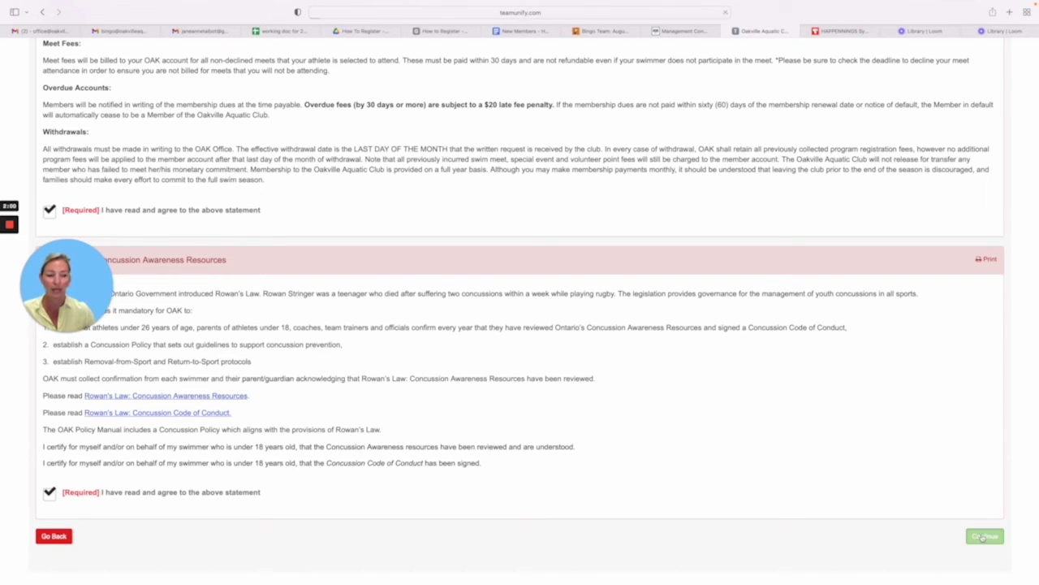
scroll(866, 453, "down", 5)
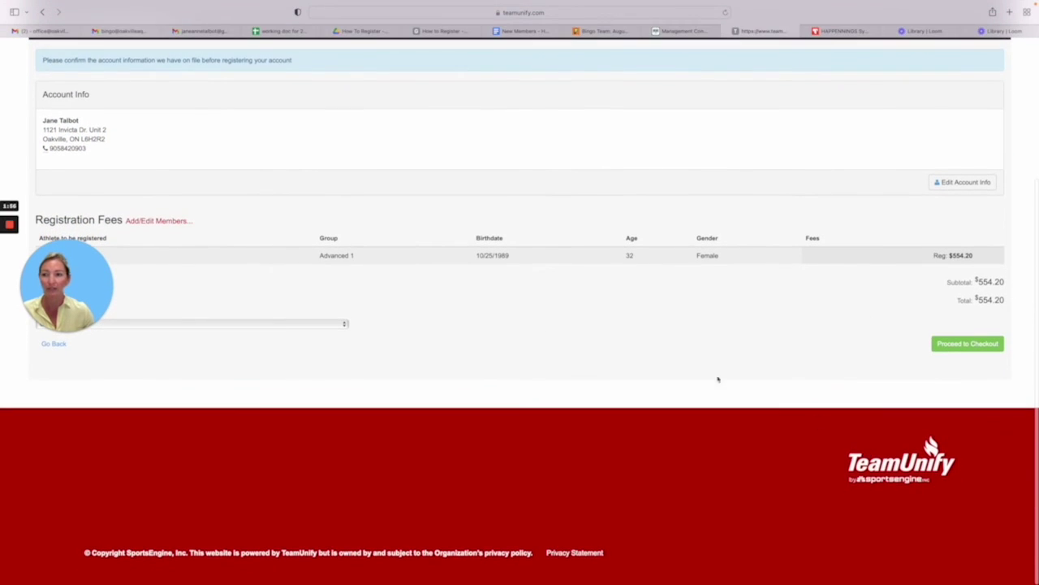
left_click_drag(76, 260, 63, 465)
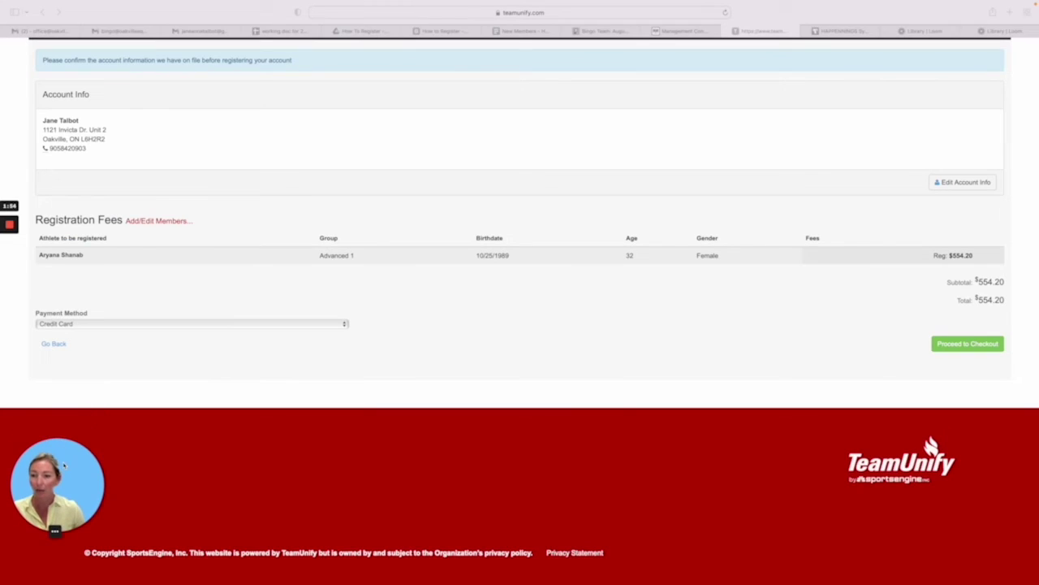